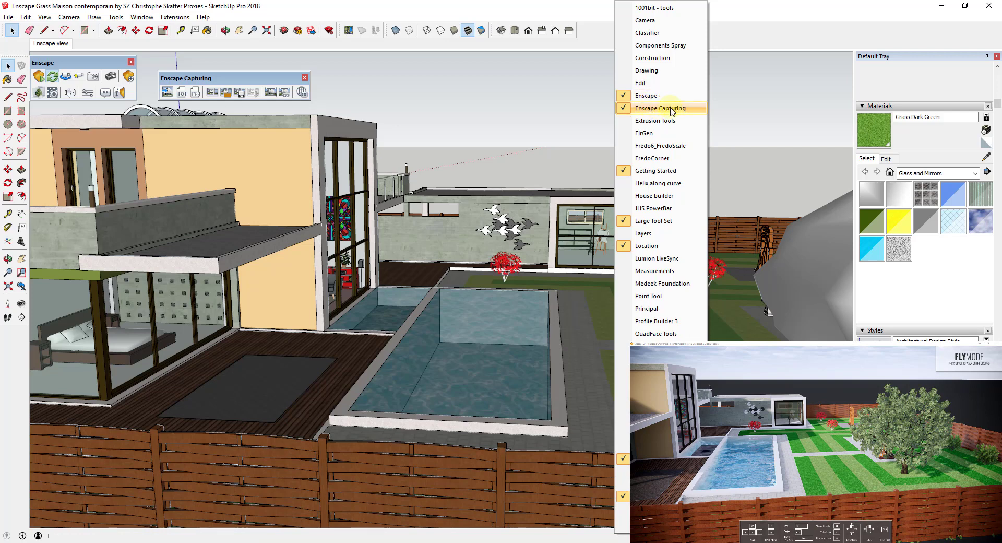
Close the toolbar list and switch on Enscape's Video Editor from the Capturing toolbar.
{"action": "left_click", "coordinate": [596, 35]}
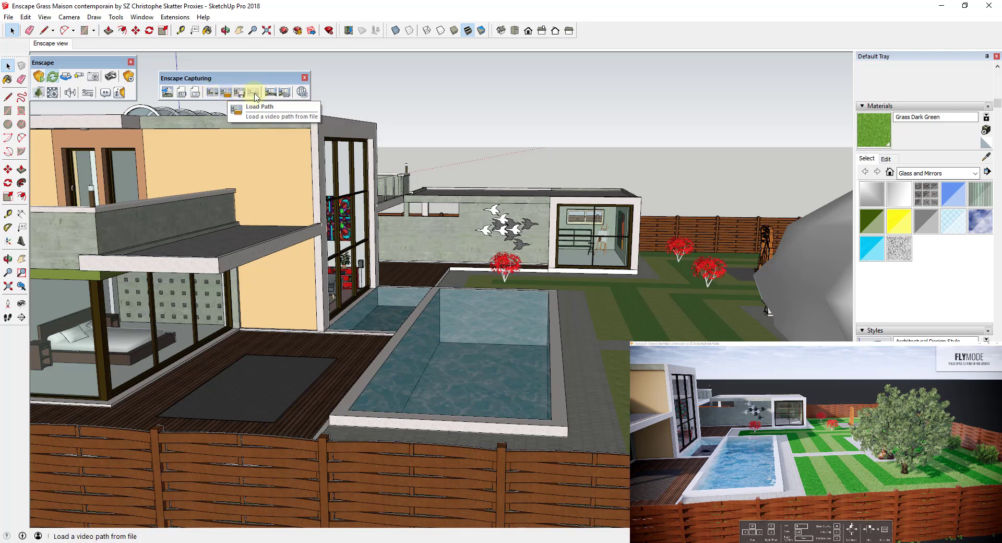
{"action": "left_click", "coordinate": [212, 98]}
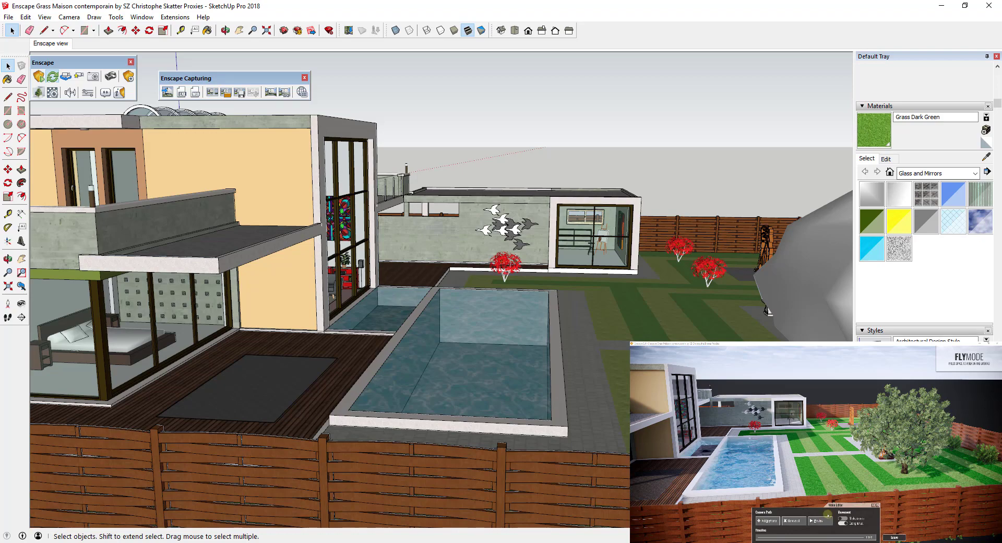
Maximize the Enscape view, face the house across the pool at about 10:14, and add the first keyframe.
{"action": "left_click_drag", "start_coordinate": [1001, 84], "coordinate": [509, 2]}
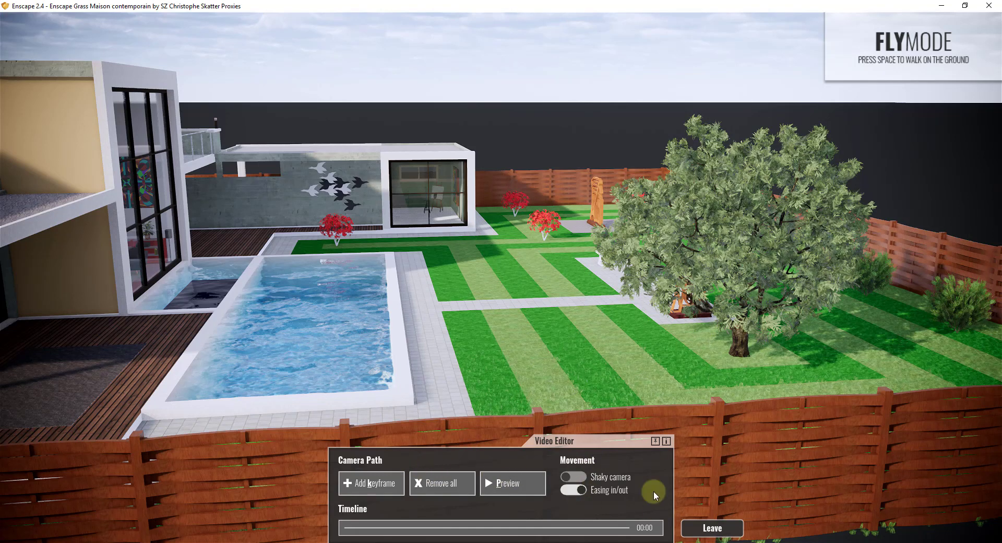
{"action": "left_click_drag", "start_coordinate": [770, 334], "coordinate": [770, 332]}
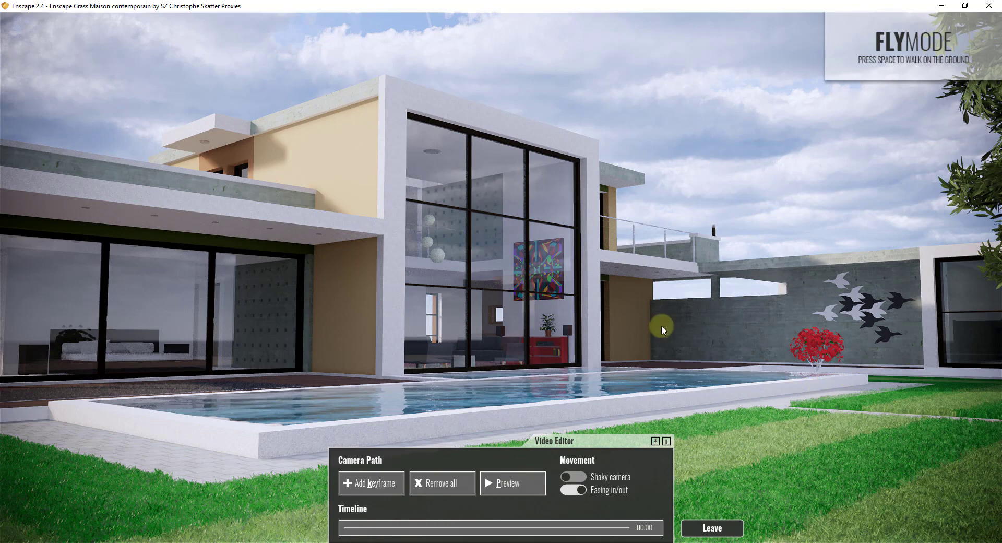
{"action": "left_click_drag", "start_coordinate": [761, 345], "coordinate": [683, 293]}
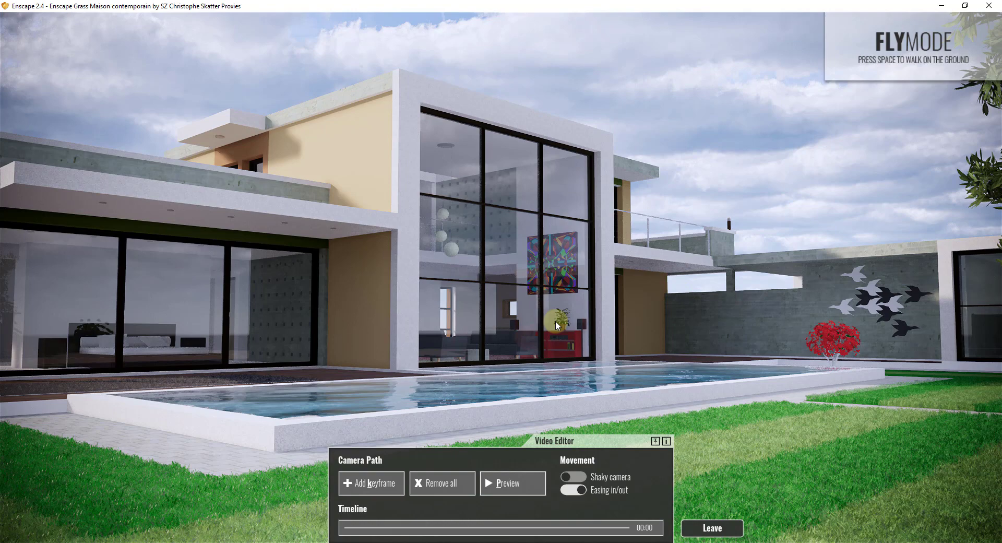
{"action": "right_click_drag", "start_coordinate": [556, 326], "coordinate": [652, 325], "text": "shift"}
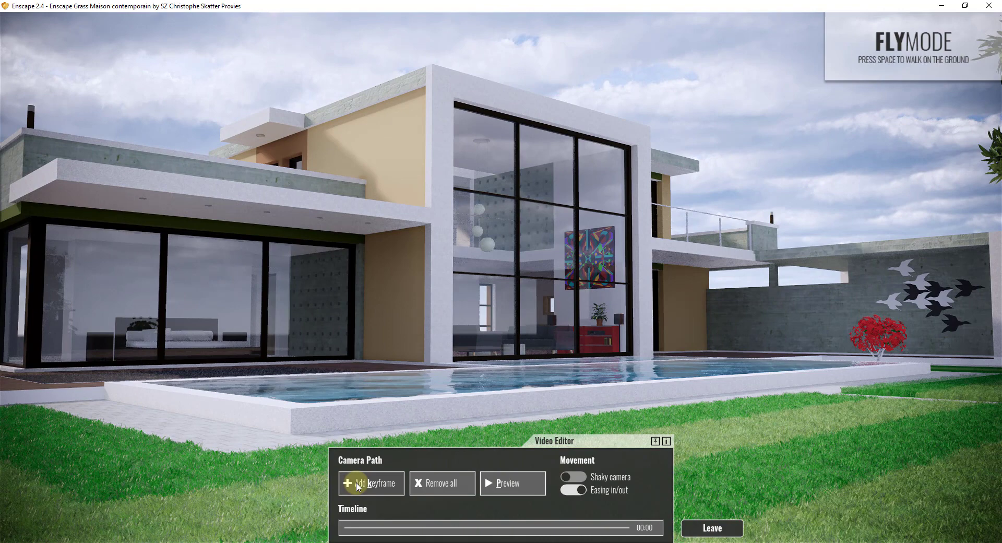
{"action": "left_click", "coordinate": [358, 483]}
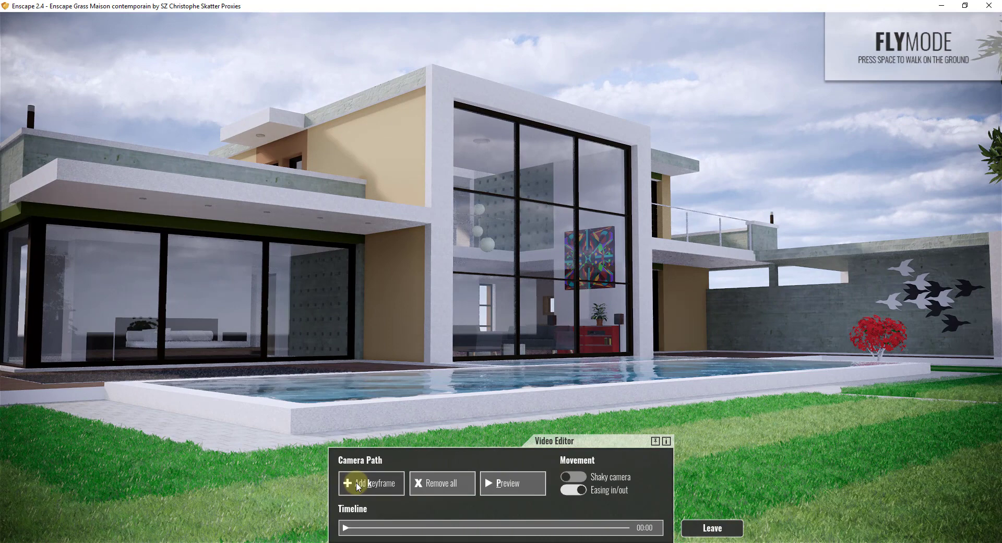
Give the first keyframe a custom 08:02 time of day and 65.1° field of view, and apply it.
{"action": "left_click", "coordinate": [346, 528]}
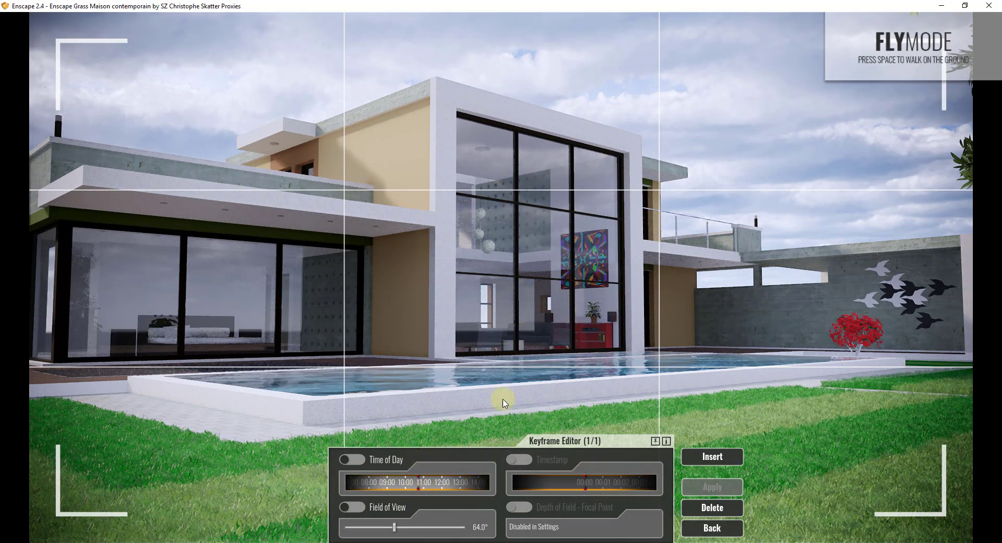
{"action": "left_click_drag", "start_coordinate": [419, 483], "coordinate": [429, 483]}
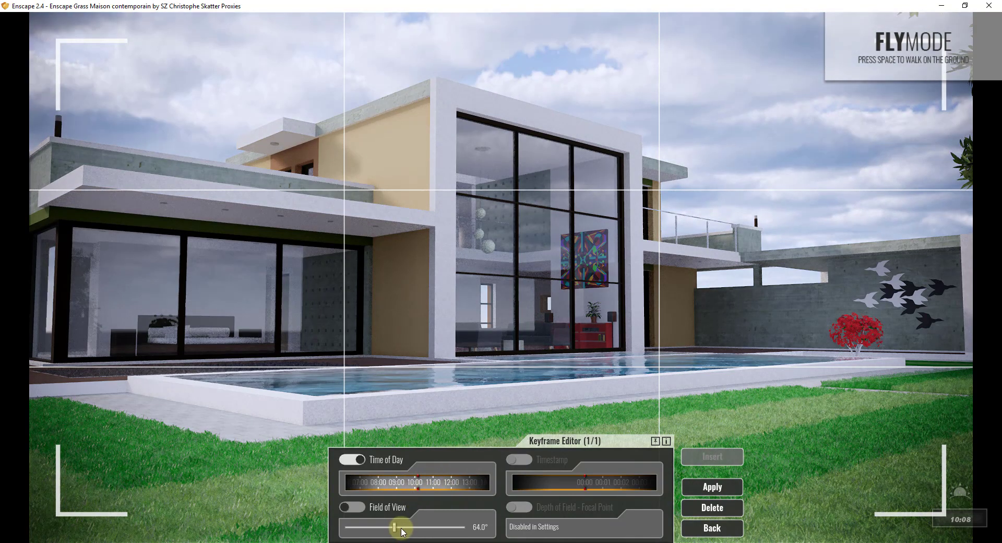
{"action": "left_click_drag", "start_coordinate": [402, 532], "coordinate": [395, 530]}
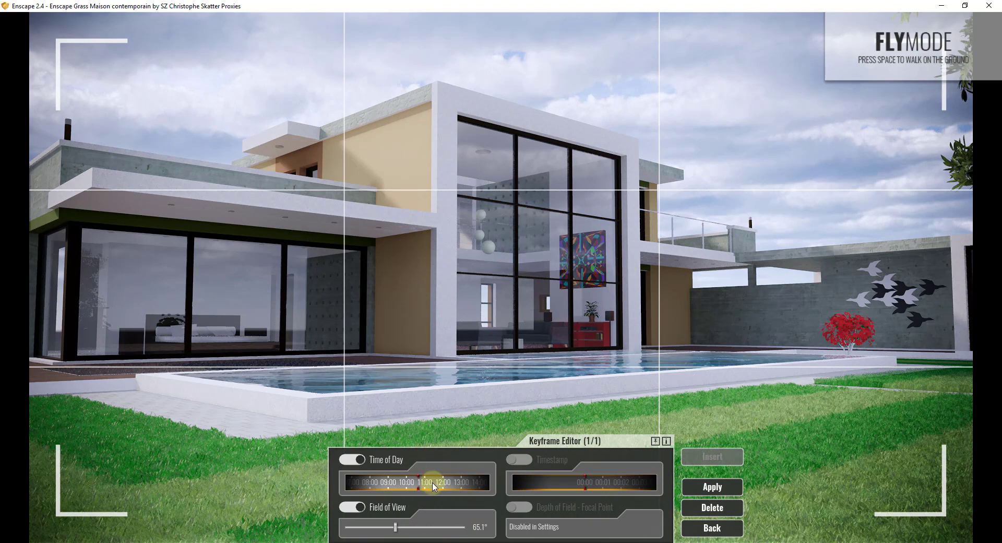
{"action": "left_click_drag", "start_coordinate": [437, 484], "coordinate": [473, 484]}
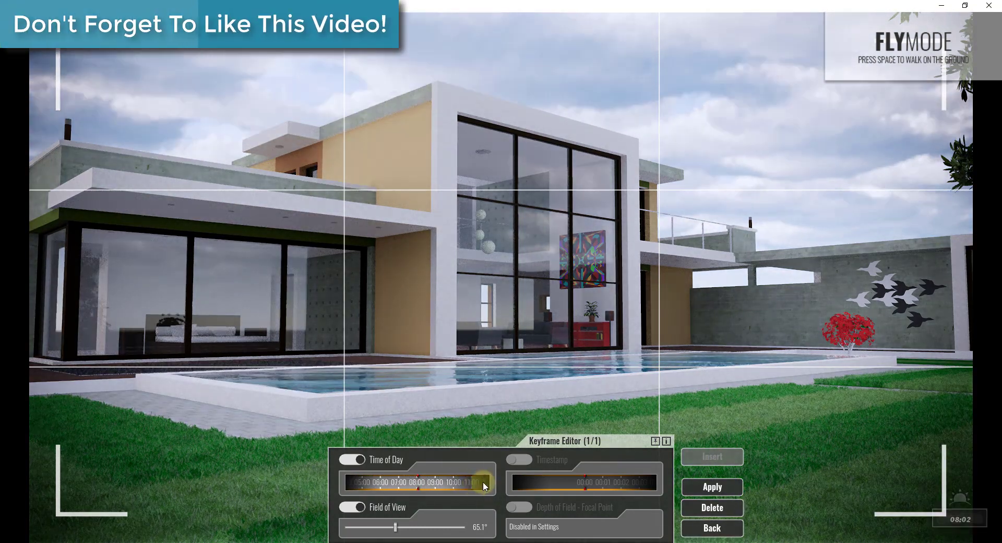
{"action": "left_click", "coordinate": [718, 489]}
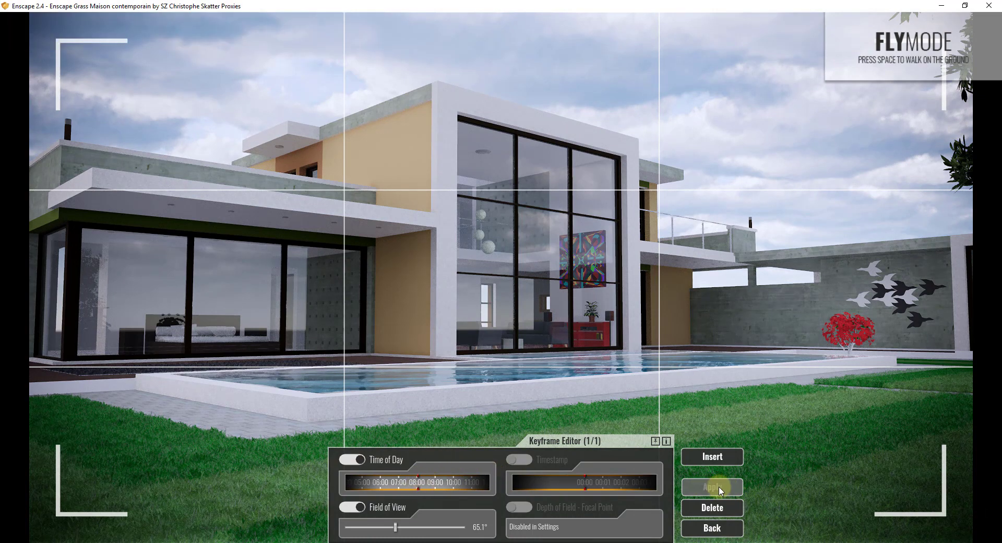
{"action": "left_click", "coordinate": [712, 528]}
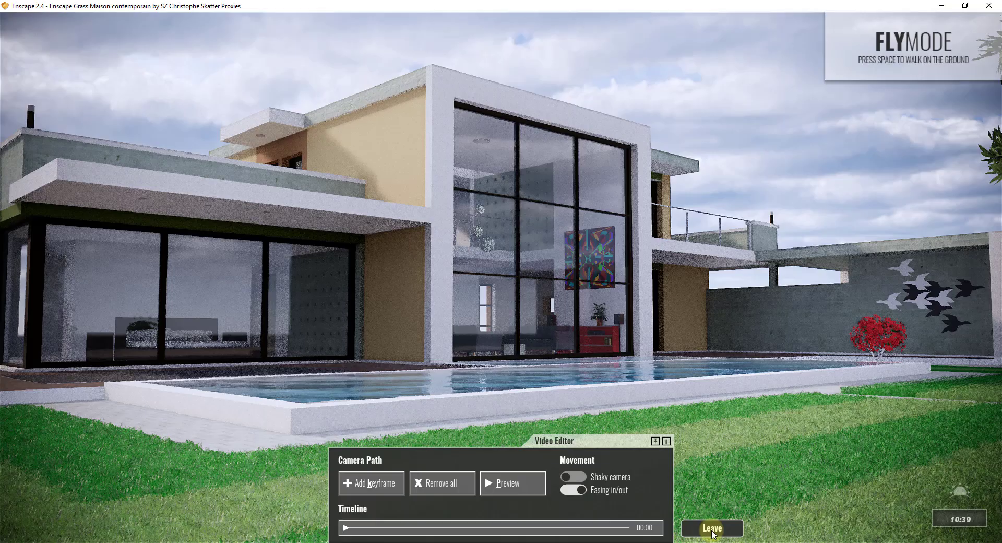
Start a second keyframe and fly the camera up close to the glass façade.
{"action": "left_click", "coordinate": [345, 529]}
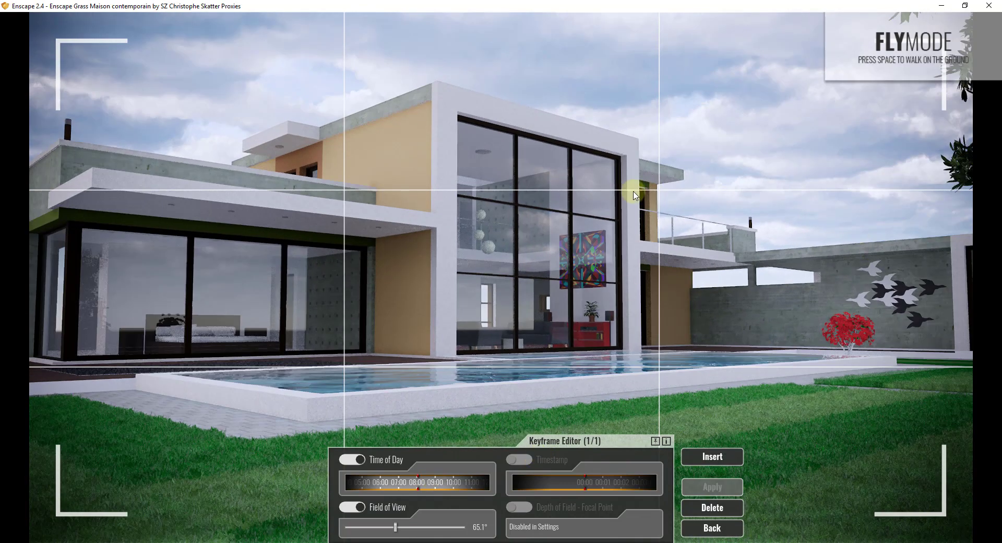
{"action": "left_click", "coordinate": [713, 458]}
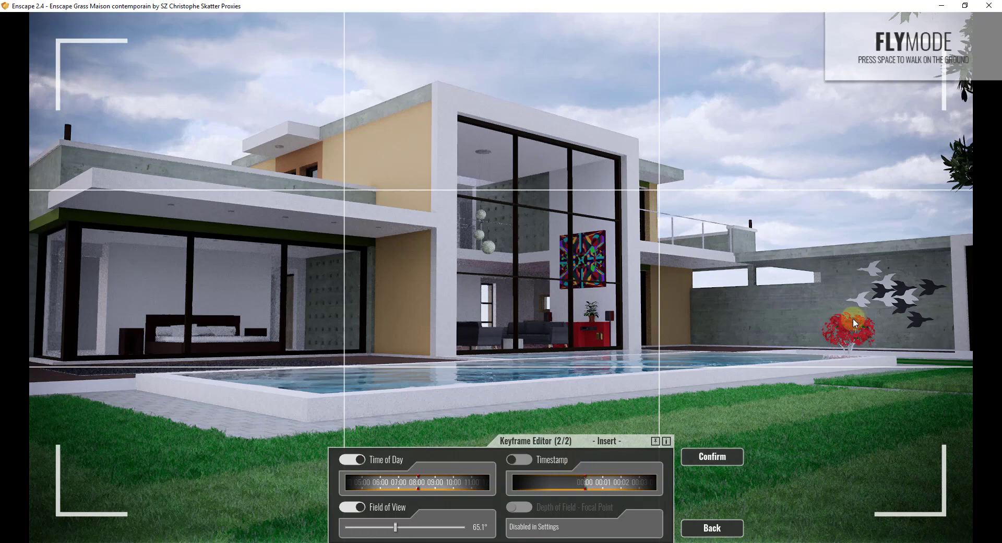
{"action": "key", "text": "w"}
{"action": "key", "text": "d"}
{"action": "left_click_drag", "start_coordinate": [790, 329], "coordinate": [789, 329]}
{"action": "key", "text": "w"}
{"action": "key", "text": "d"}
{"action": "key", "text": "d"}
{"action": "key", "text": "s"}
{"action": "key", "text": "d"}
{"action": "key", "text": "w"}
{"action": "key", "text": "d"}
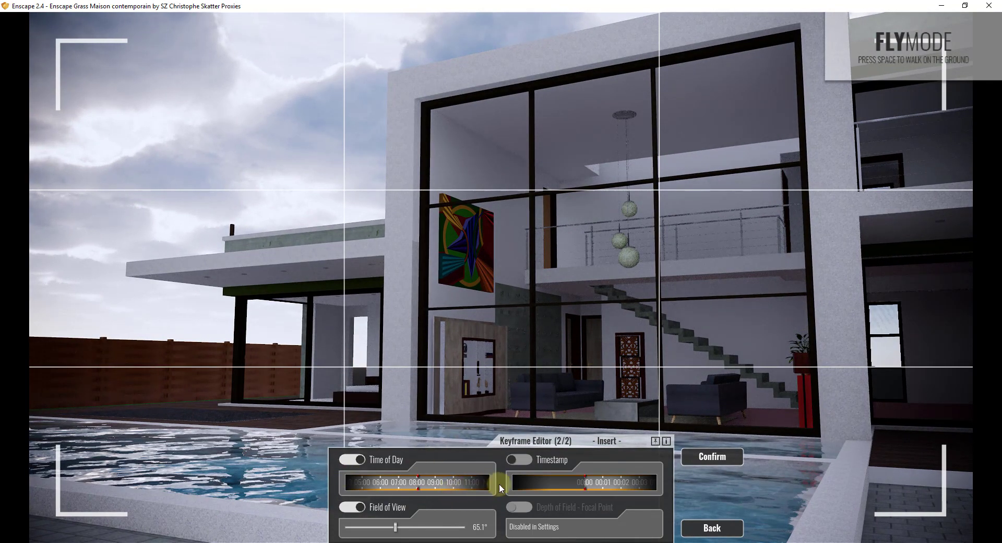
Set the second keyframe to about 10:53, 63.4° field of view and timestamp 00:05, then confirm.
{"action": "left_click_drag", "start_coordinate": [454, 487], "coordinate": [382, 491]}
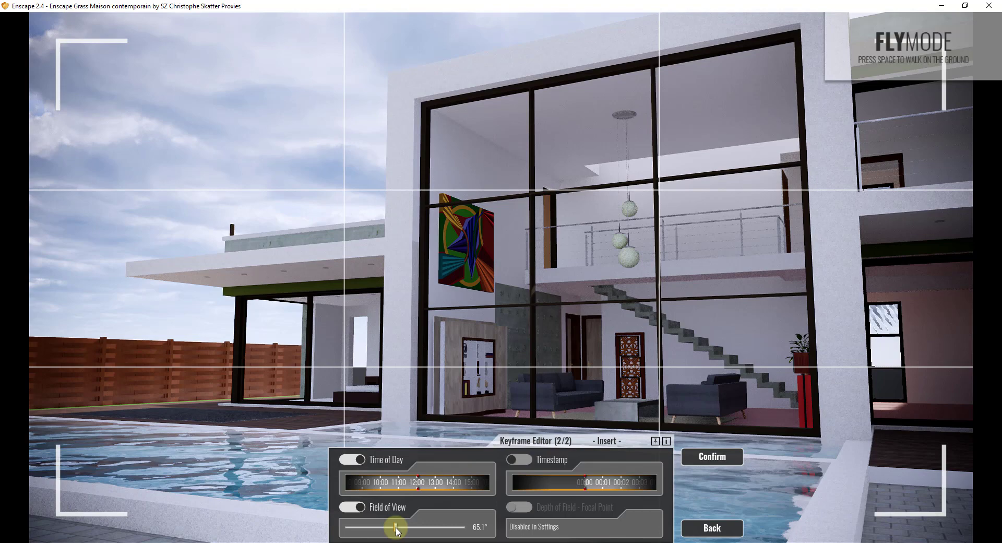
{"action": "left_click_drag", "start_coordinate": [396, 528], "coordinate": [394, 529]}
{"action": "left_click_drag", "start_coordinate": [653, 300], "coordinate": [653, 300]}
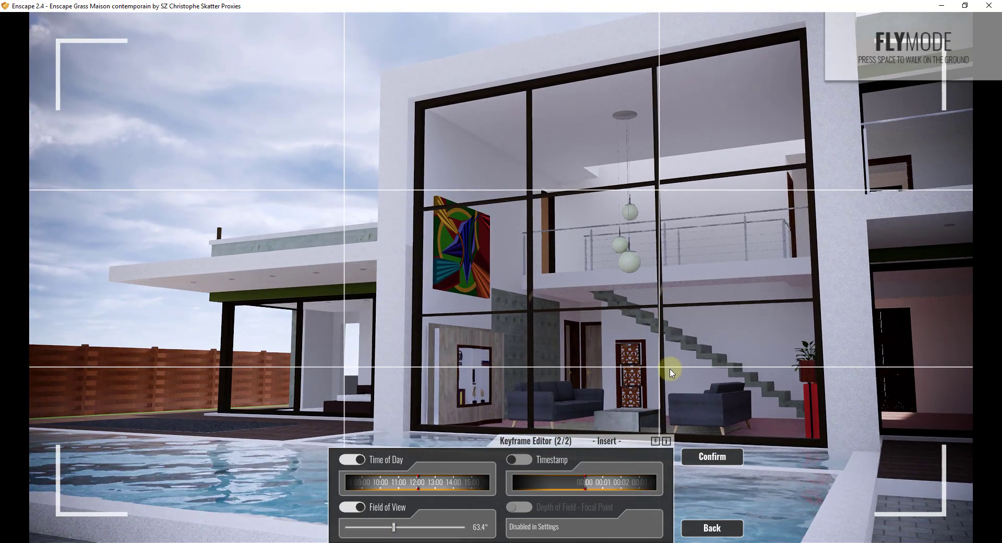
{"action": "left_click_drag", "start_coordinate": [638, 481], "coordinate": [575, 491]}
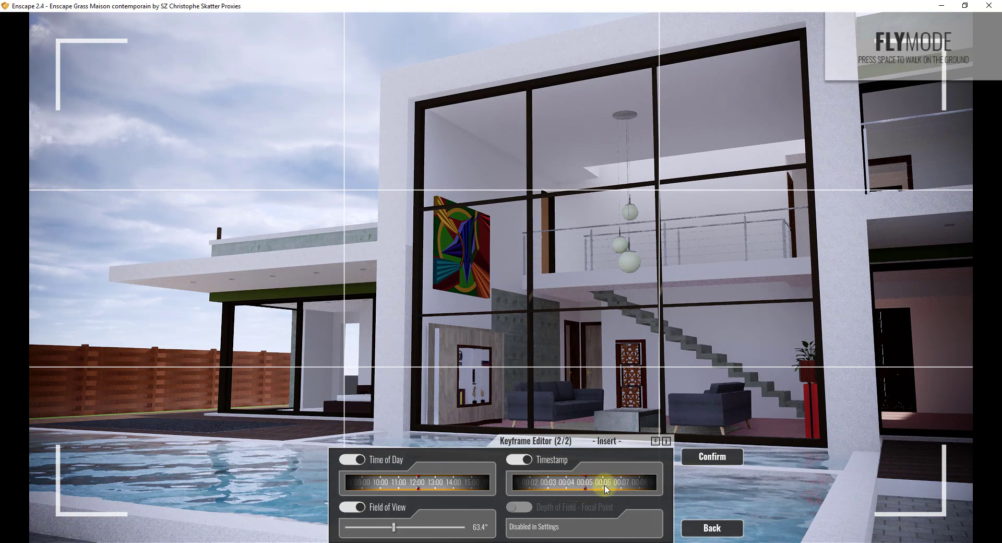
{"action": "left_click", "coordinate": [722, 457]}
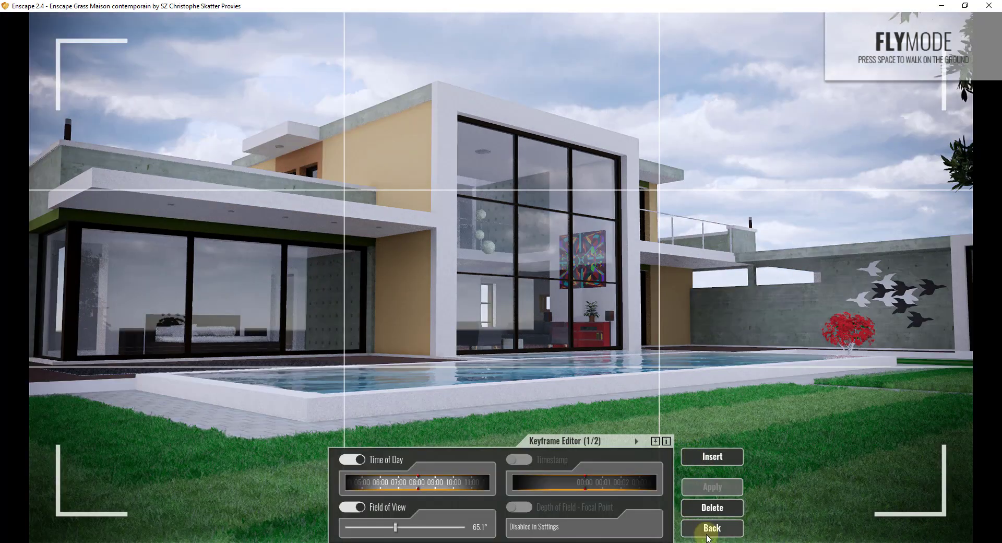
Check the end keyframe and return to the camera path overview.
{"action": "left_click", "coordinate": [707, 528]}
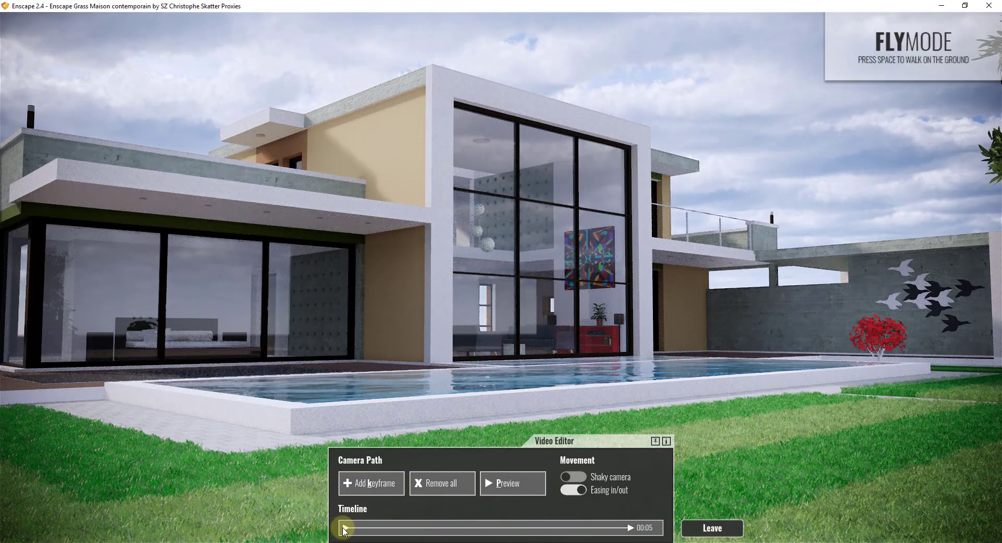
{"action": "left_click", "coordinate": [630, 527]}
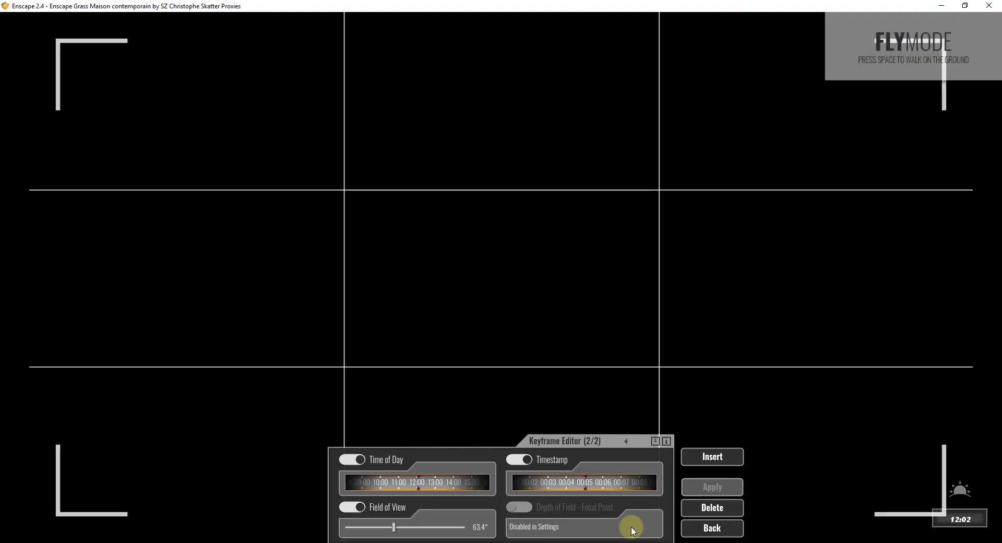
{"action": "left_click", "coordinate": [707, 528]}
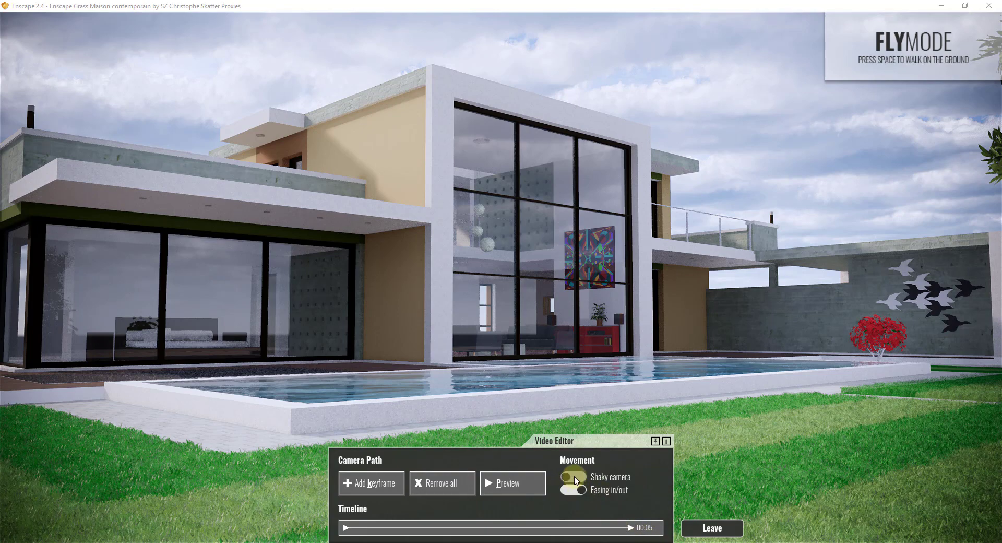
Preview the two-keyframe camera flight, then reopen the second keyframe for editing.
{"action": "left_click", "coordinate": [503, 487]}
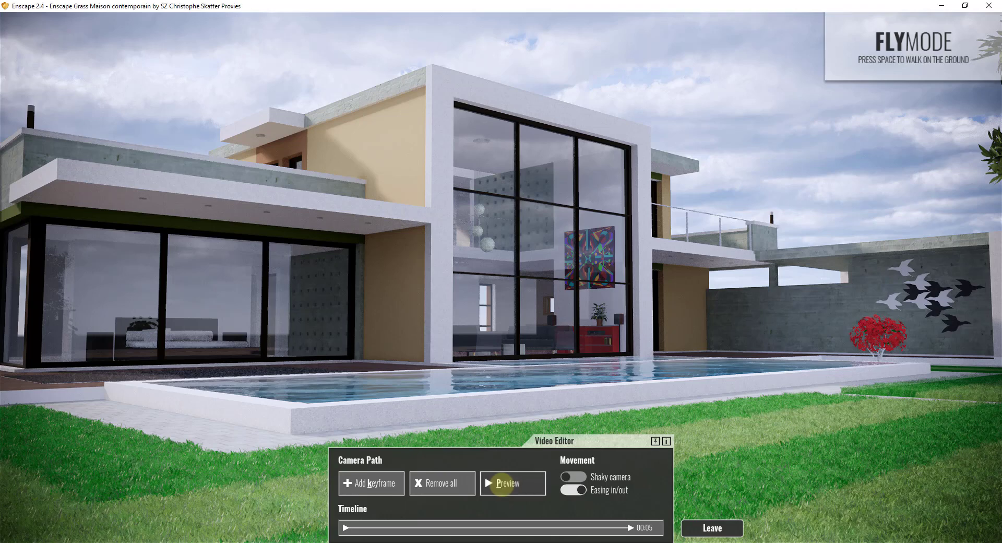
{"action": "left_click", "coordinate": [504, 483]}
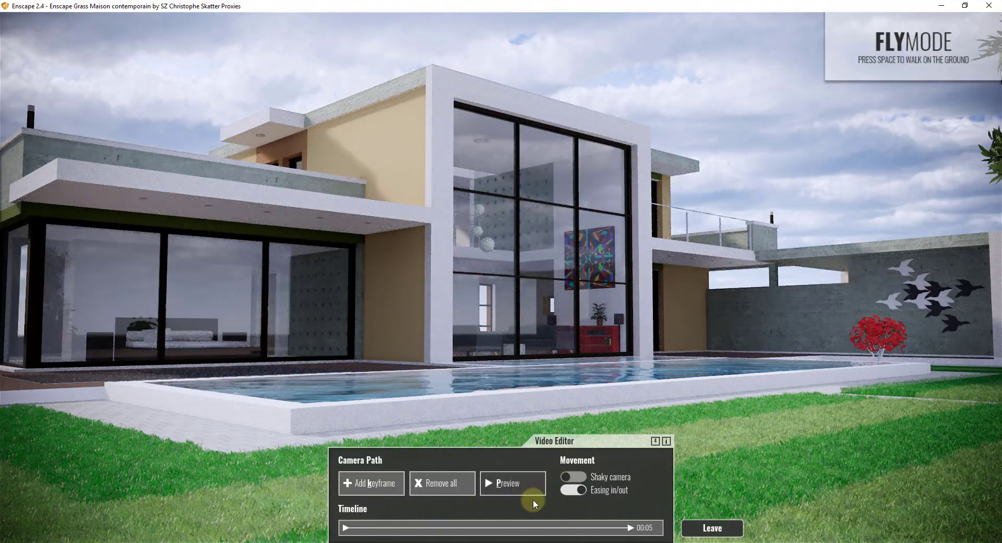
{"action": "left_click", "coordinate": [630, 528]}
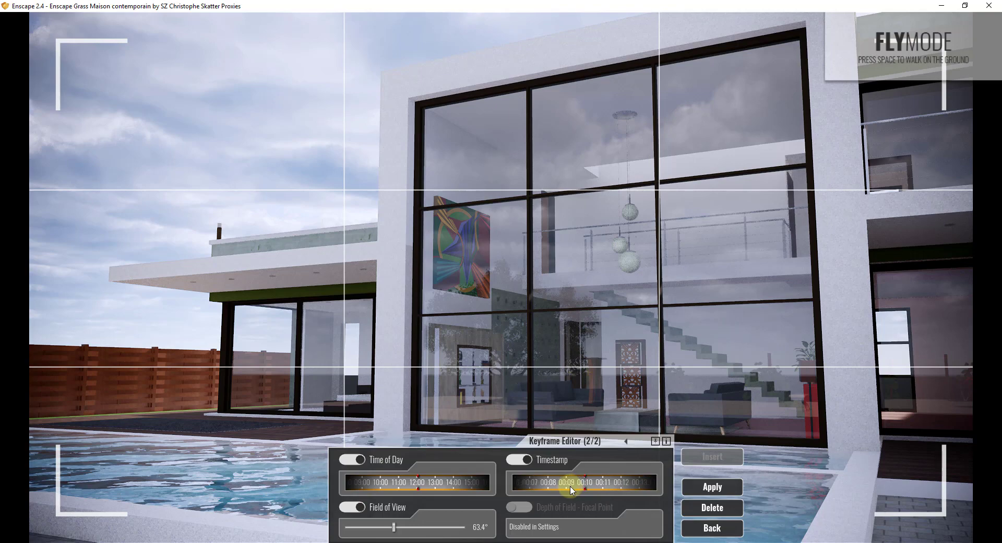
Step between both keyframes, close the keyframe editor, and preview the 11-second camera path.
{"action": "left_click", "coordinate": [626, 443]}
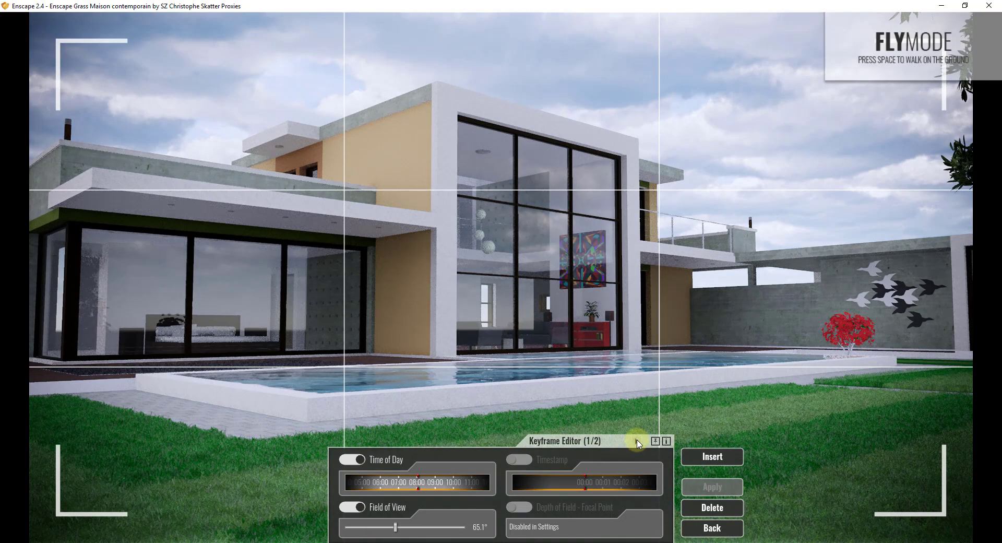
{"action": "left_click", "coordinate": [636, 443]}
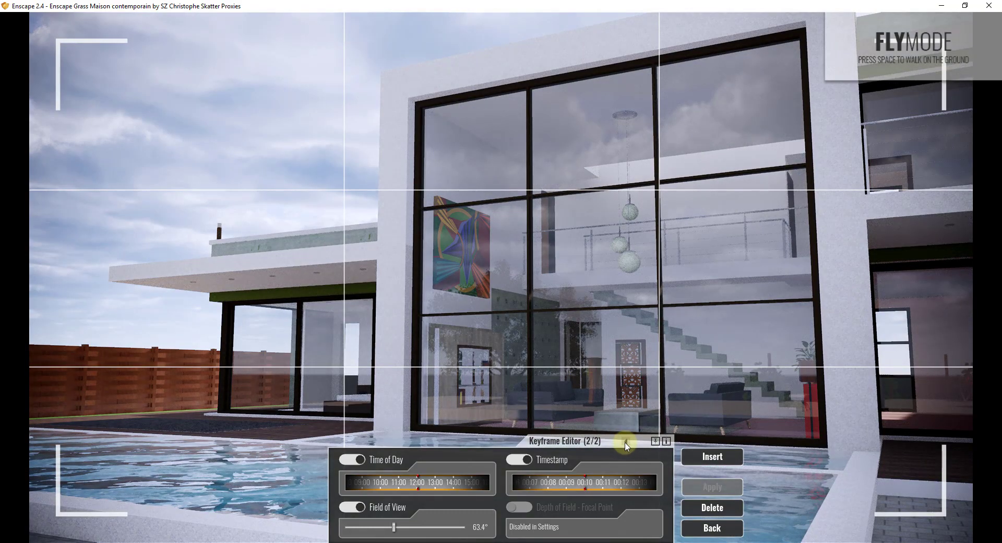
{"action": "left_click", "coordinate": [627, 443]}
{"action": "left_click", "coordinate": [712, 528]}
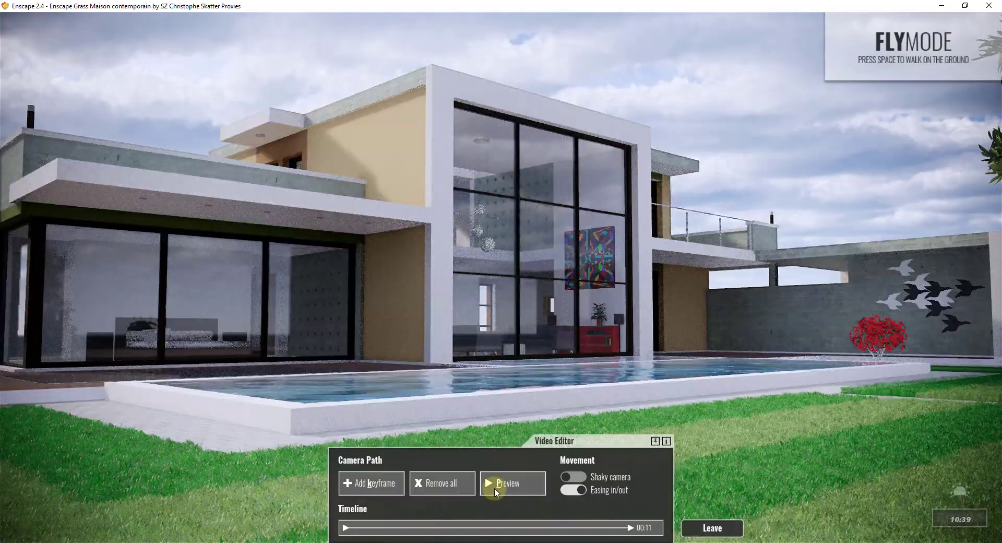
{"action": "left_click", "coordinate": [498, 483]}
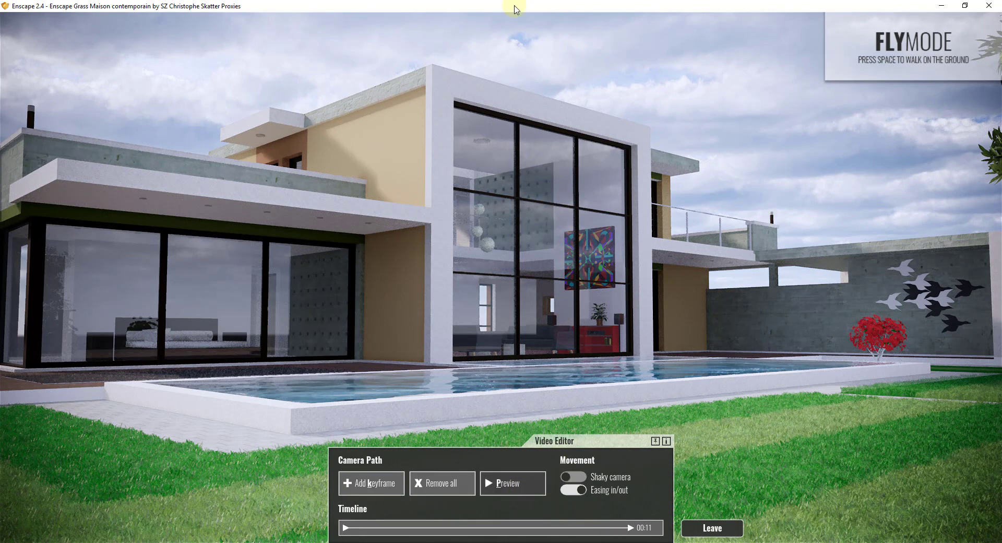
Move the Enscape window aside and save the rendered video as MP4 in the 08 Animation folder.
{"action": "mouse_move", "coordinate": [515, 6]}
{"action": "left_mouse_down"}
{"action": "mouse_move", "coordinate": [997, 198]}
{"action": "mouse_move", "coordinate": [1001, 149]}
{"action": "left_mouse_up"}
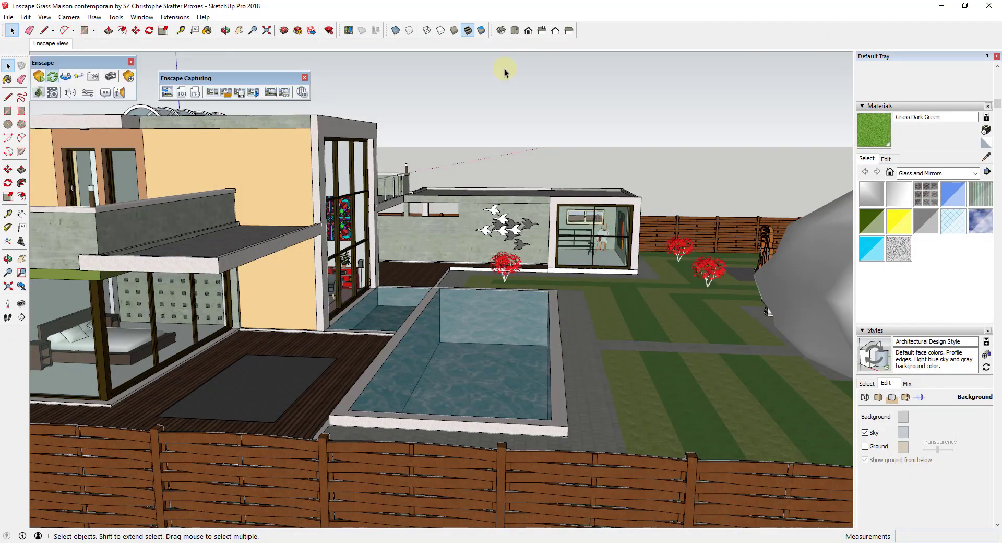
{"action": "left_click", "coordinate": [254, 93]}
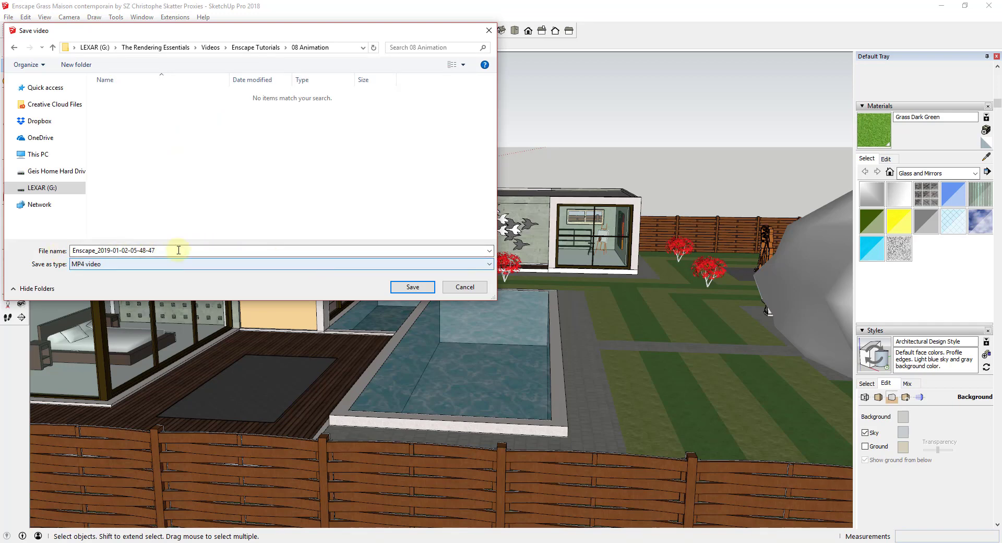
{"action": "left_click", "coordinate": [414, 288]}
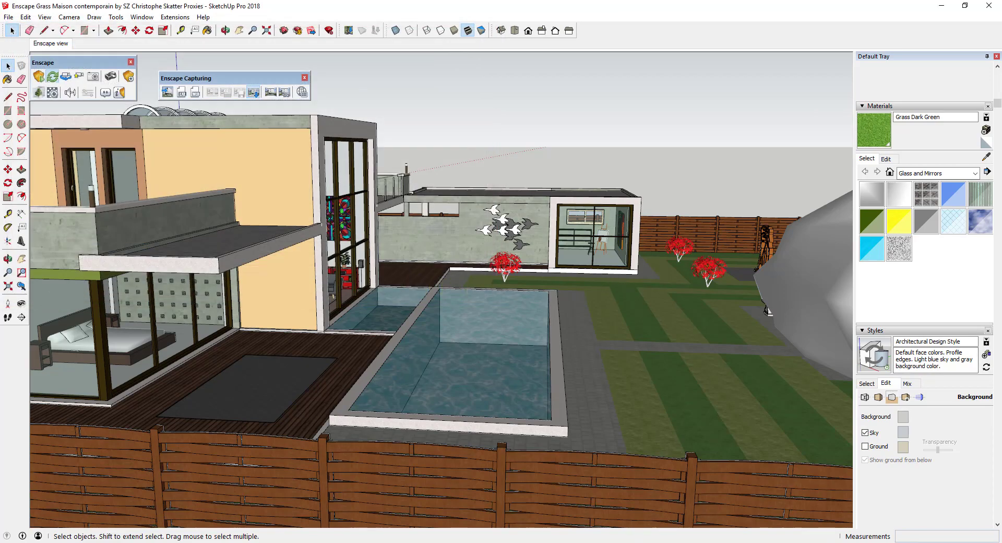